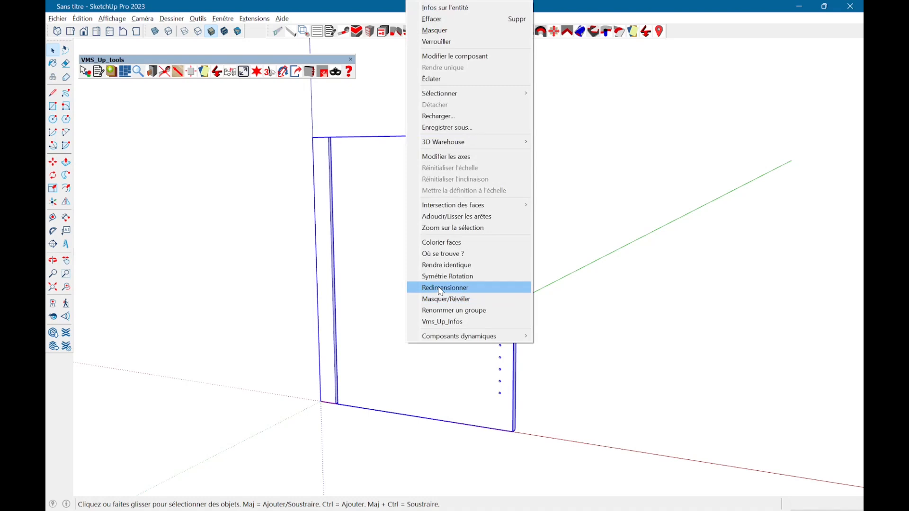
Resize the side panel to 700 mm in Dim_2 with the Redimensionner tool, extending it at the grooved edge.
{"action": "left_click", "coordinate": [250, 300]}
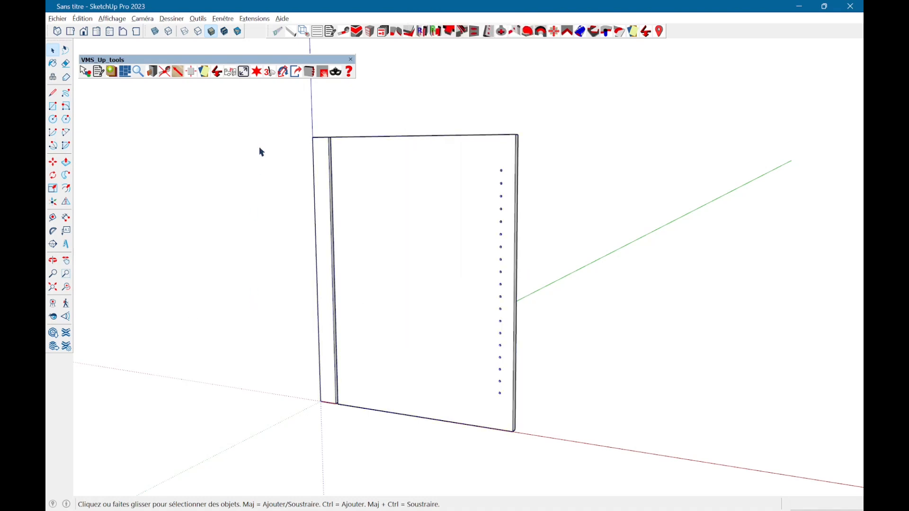
{"action": "left_click", "coordinate": [244, 72]}
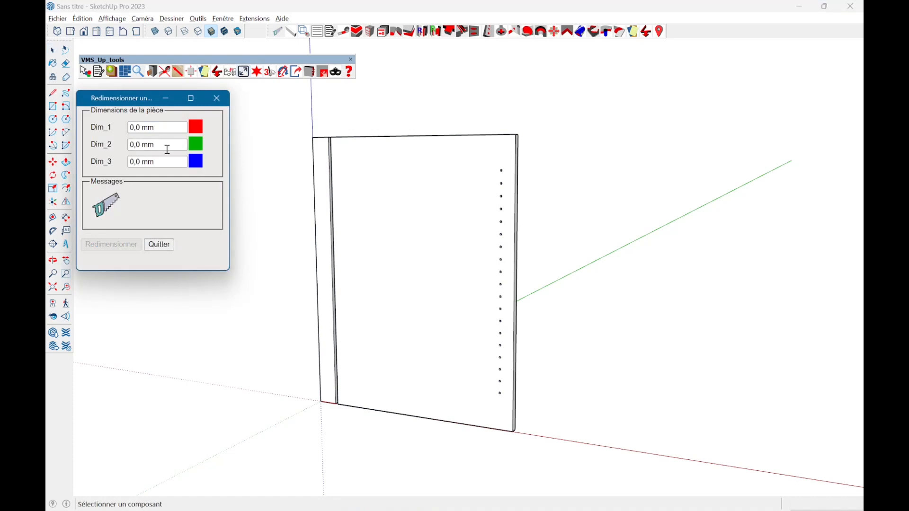
{"action": "left_click", "coordinate": [414, 309]}
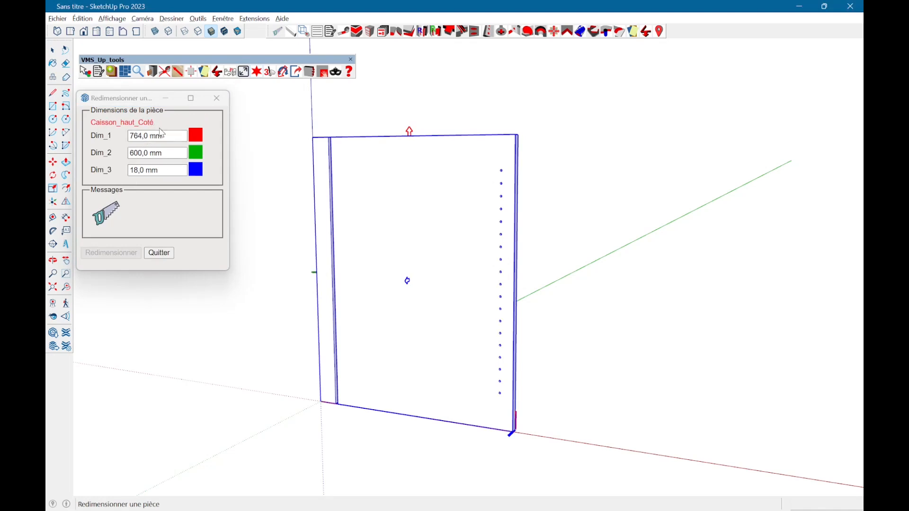
{"action": "left_click", "coordinate": [206, 199]}
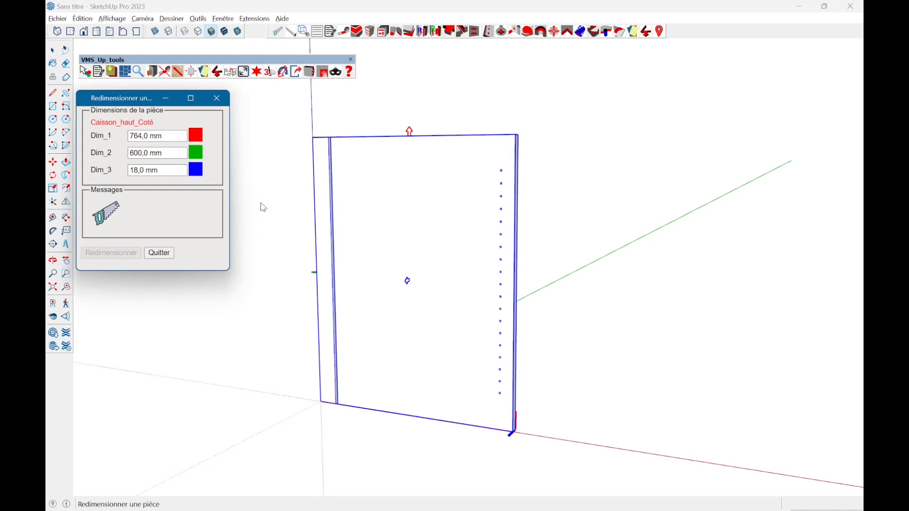
{"action": "left_click_drag", "start_coordinate": [165, 153], "coordinate": [117, 149]}
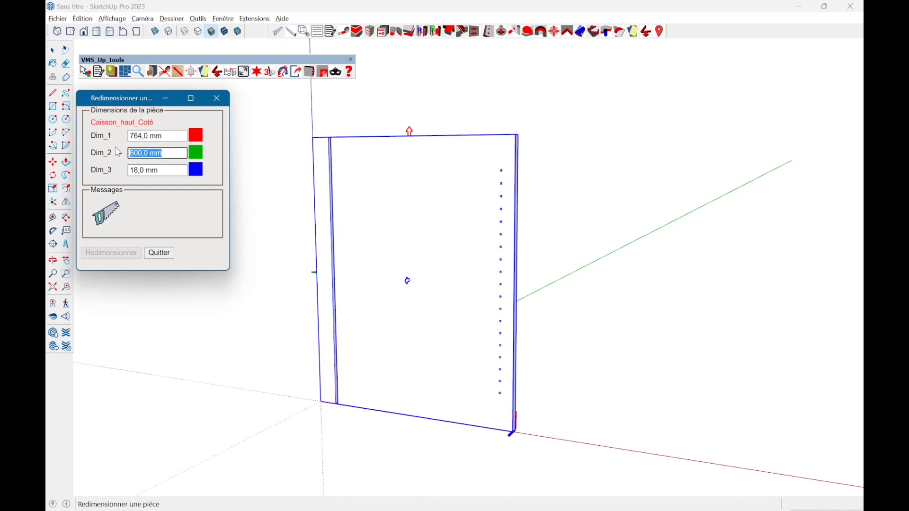
{"action": "type", "text": "700"}
{"action": "key", "text": "Tab"}
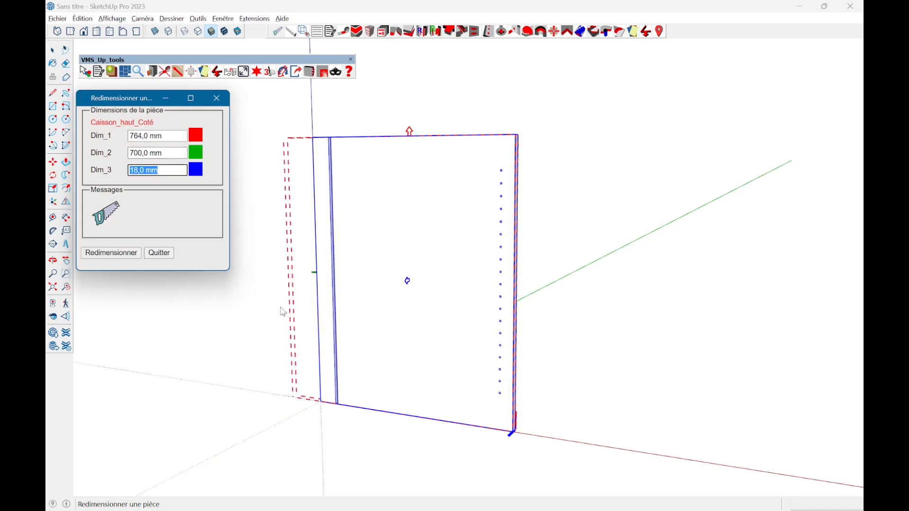
{"action": "mouse_move", "coordinate": [322, 426]}
{"action": "middle_mouse_down"}
{"action": "mouse_move", "coordinate": [369, 421]}
{"action": "mouse_move", "coordinate": [408, 434]}
{"action": "mouse_move", "coordinate": [320, 443]}
{"action": "middle_mouse_up"}
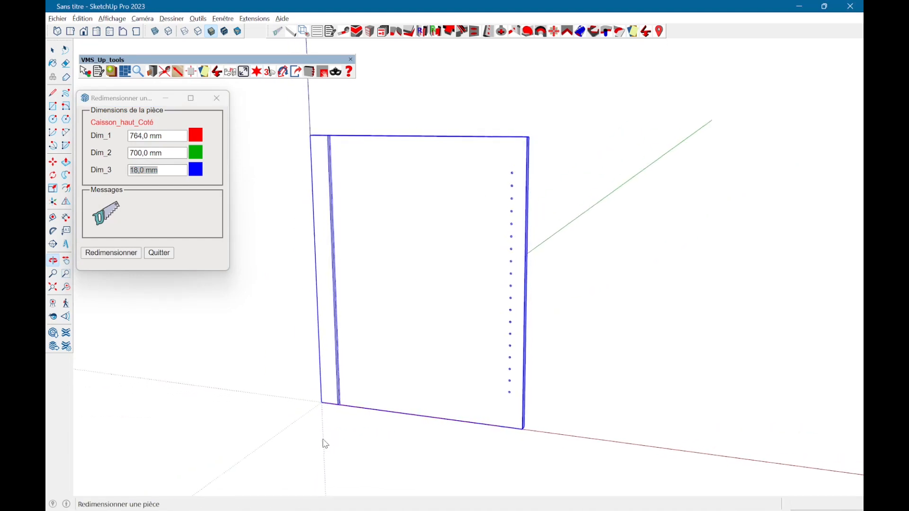
{"action": "left_click", "coordinate": [109, 255]}
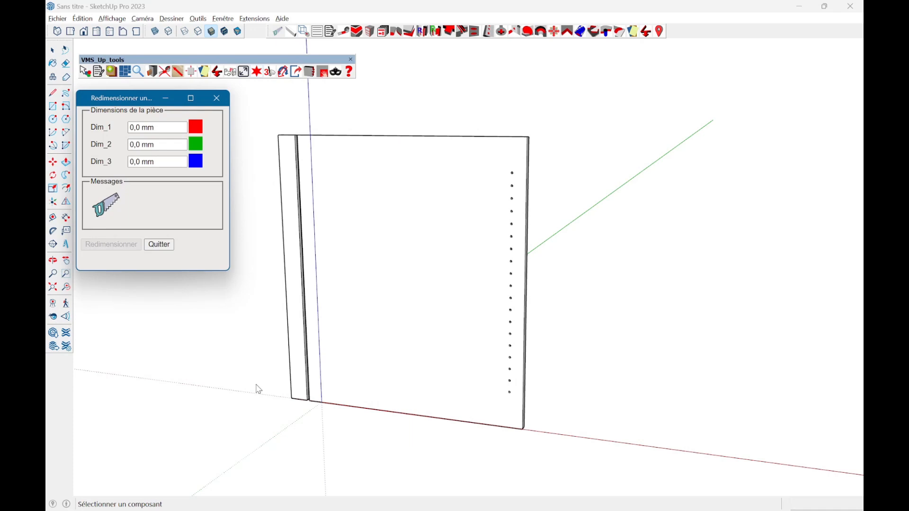
Resize the side panel to 700 mm in Dim_2, extending it equally at both vertical edges.
{"action": "left_click", "coordinate": [392, 311]}
{"action": "middle_click_drag", "start_coordinate": [391, 310], "coordinate": [353, 307]}
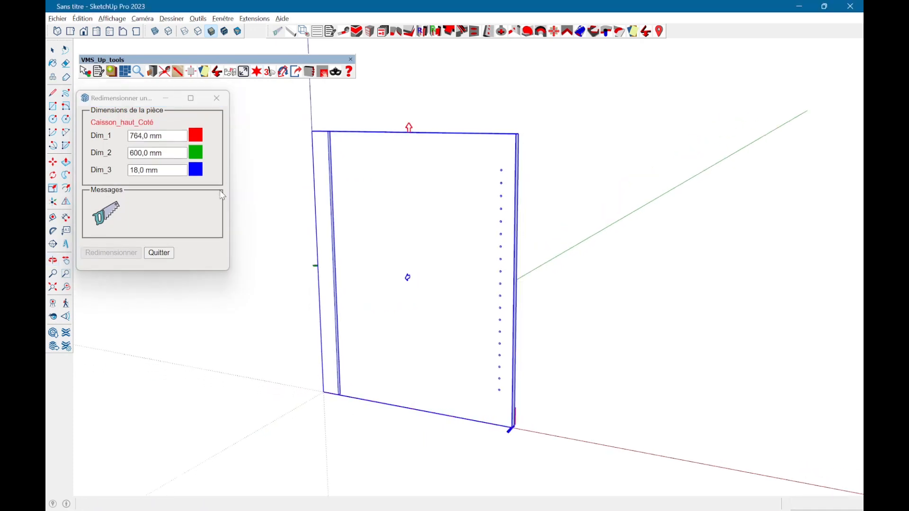
{"action": "left_click_drag", "start_coordinate": [166, 153], "coordinate": [115, 148]}
{"action": "type", "text": "700"}
{"action": "key", "text": "Tab"}
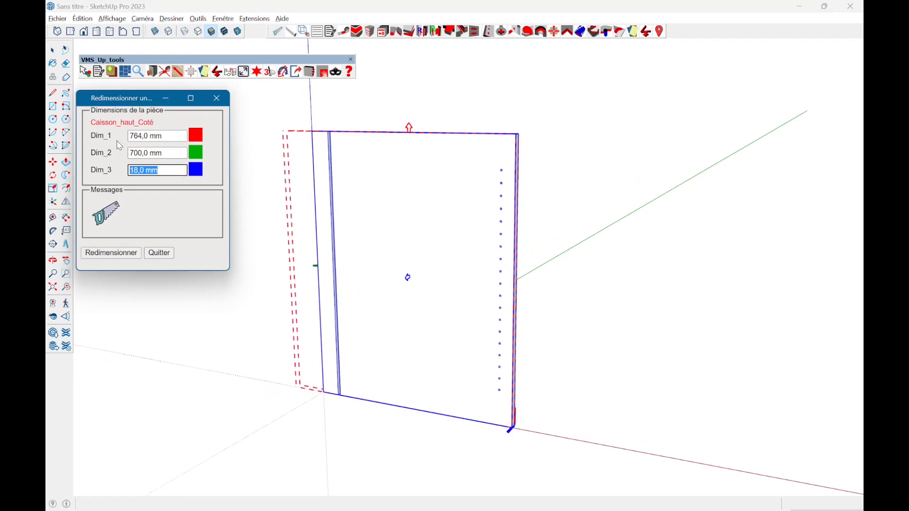
{"action": "middle_click_drag", "start_coordinate": [633, 436], "coordinate": [436, 447]}
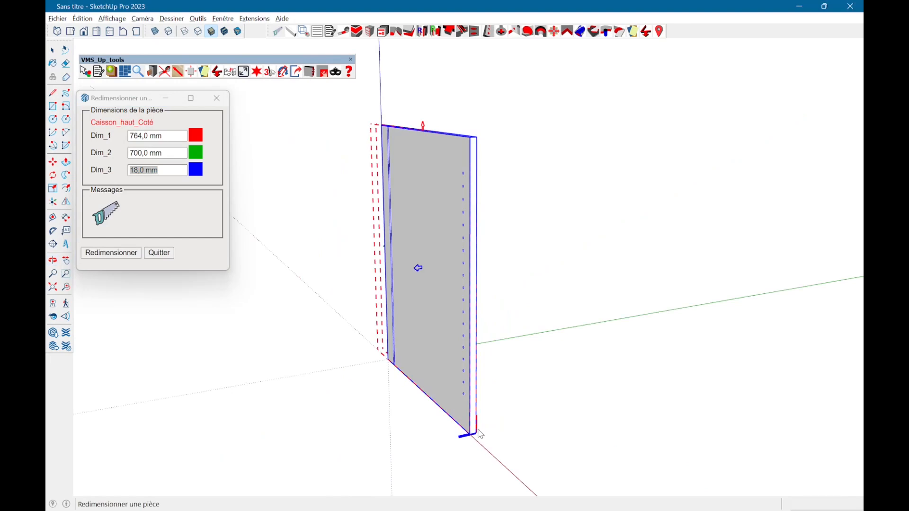
{"action": "middle_click_drag", "start_coordinate": [372, 387], "coordinate": [564, 373]}
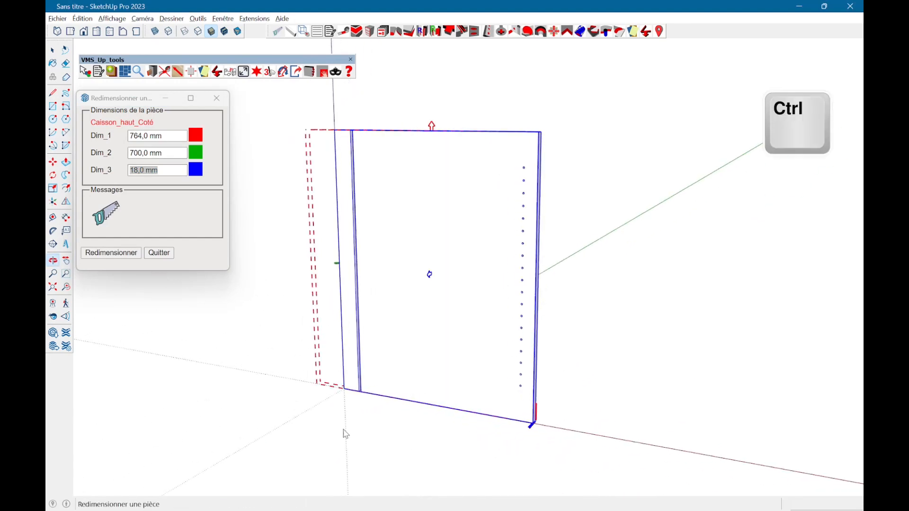
{"action": "middle_click_drag", "start_coordinate": [350, 421], "coordinate": [428, 424]}
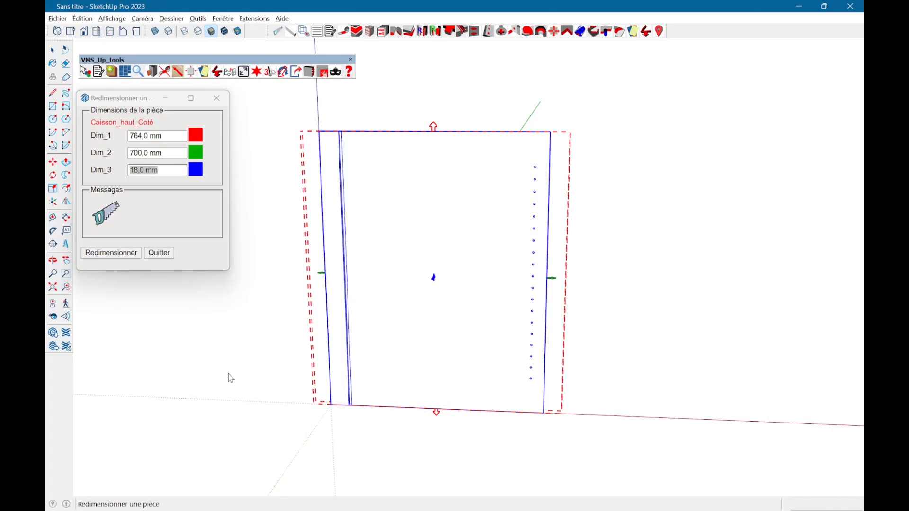
{"action": "left_click", "coordinate": [114, 256]}
{"action": "left_click", "coordinate": [114, 256]}
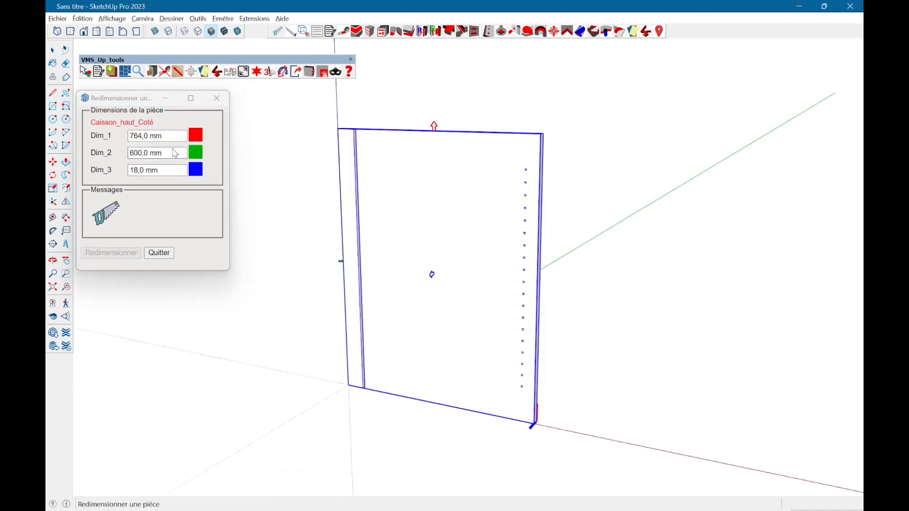
Resize the side panel to 700 mm in Dim_2, switching the extension to the edge with the drilled holes.
{"action": "left_click_drag", "start_coordinate": [169, 153], "coordinate": [119, 151]}
{"action": "type", "text": "700"}
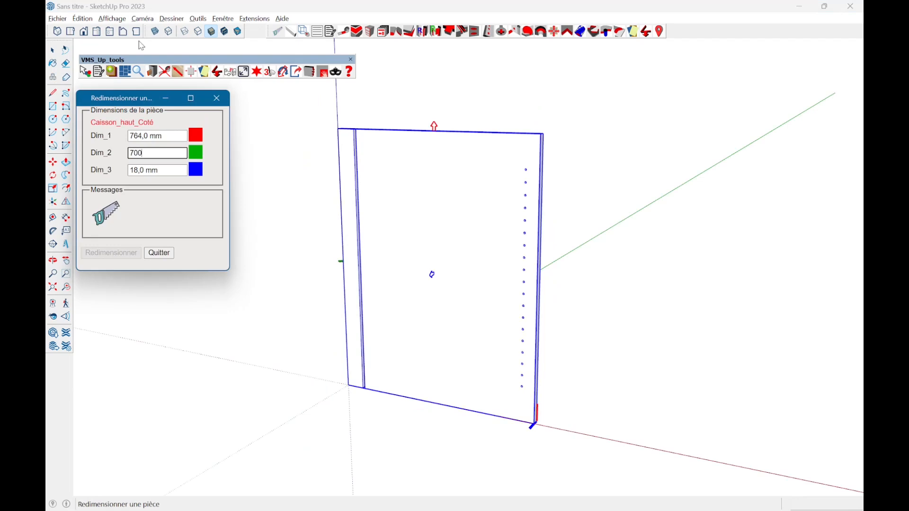
{"action": "key", "text": "Tab"}
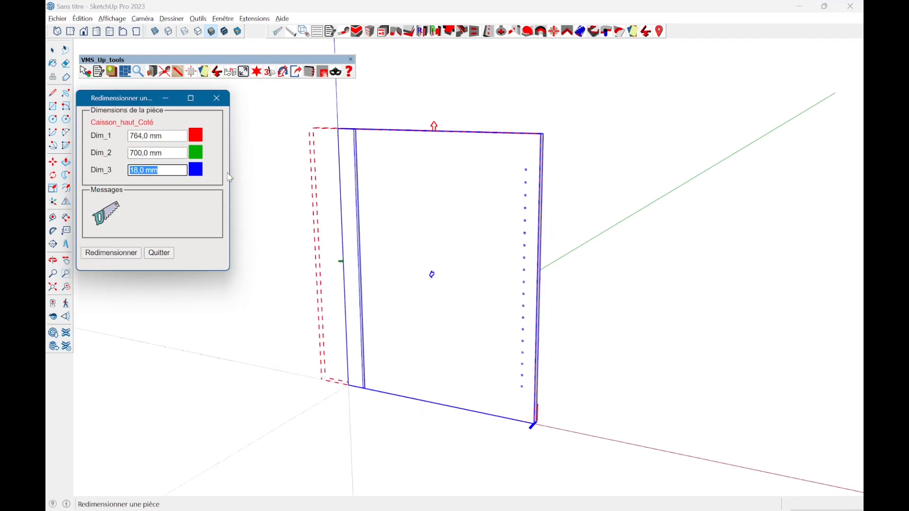
{"action": "left_click", "coordinate": [196, 152]}
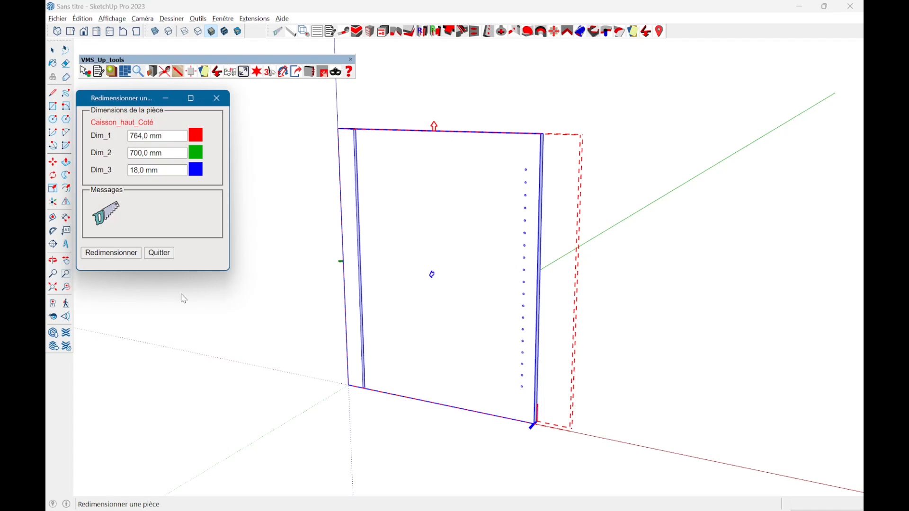
{"action": "left_click", "coordinate": [115, 253]}
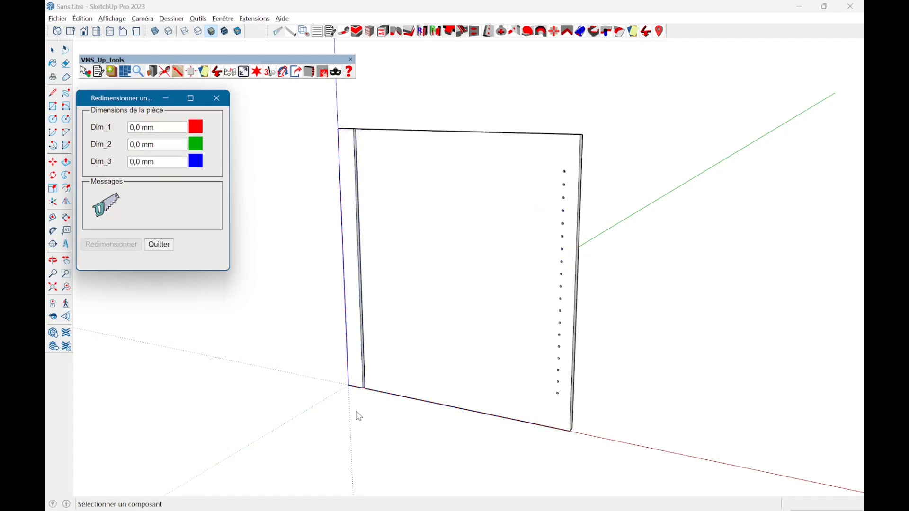
{"action": "left_click", "coordinate": [166, 249]}
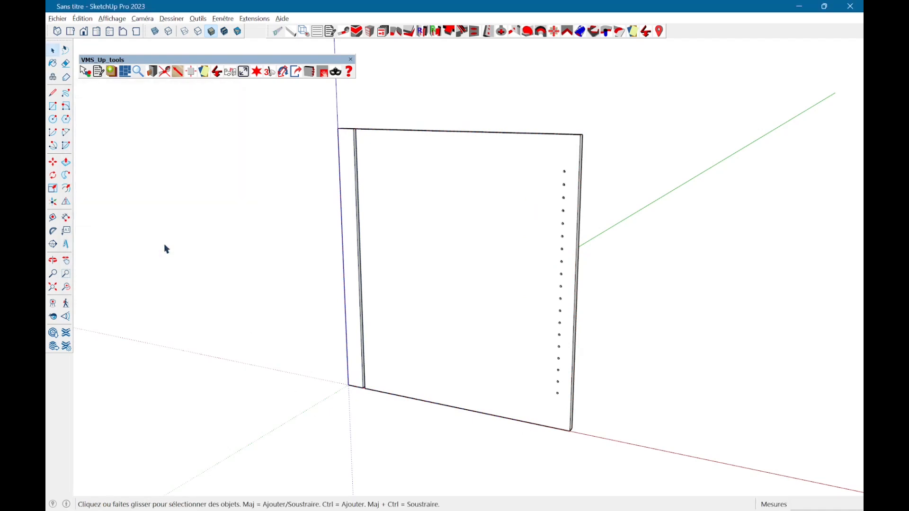
Set the side panel's new dimensions to 900 mm for Dim_1 and 700 mm for Dim_2 in the resize tool.
{"action": "left_click", "coordinate": [550, 393]}
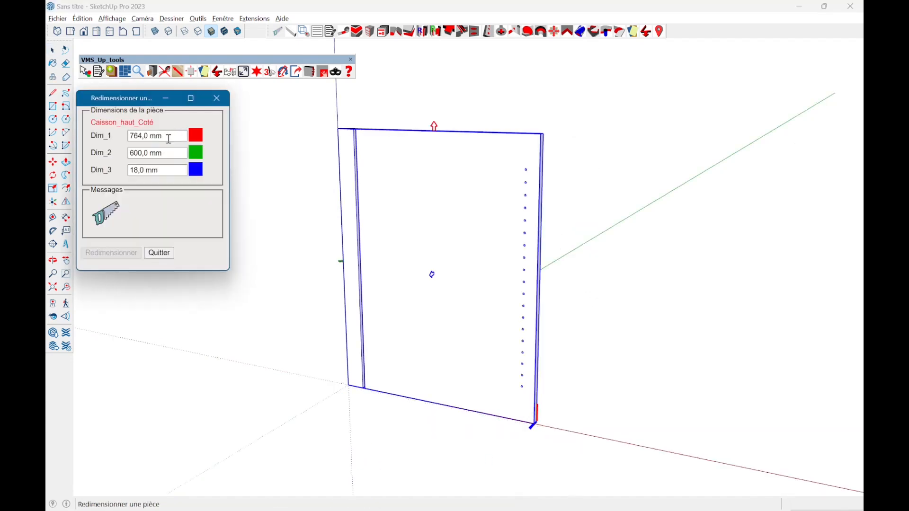
{"action": "triple_click", "coordinate": [169, 139]}
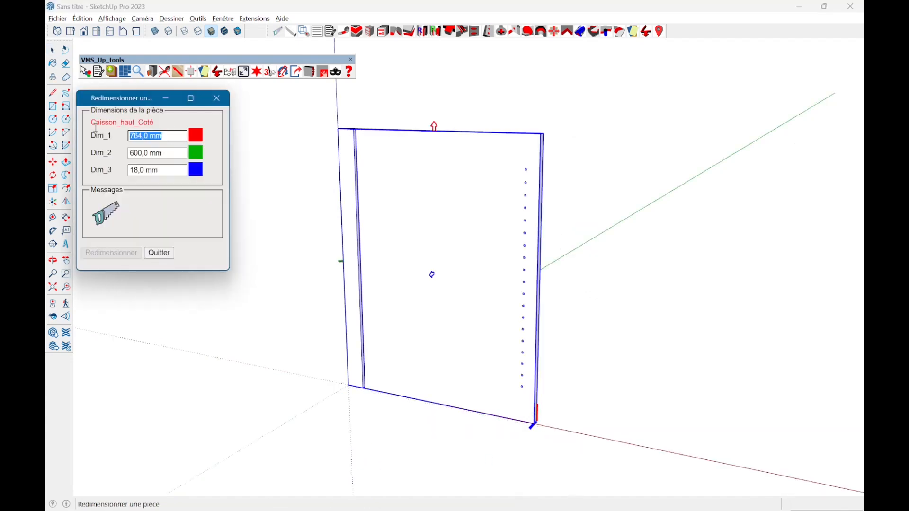
{"action": "type", "text": "8"}
{"action": "key", "text": "BackSpace"}
{"action": "type", "text": "900"}
{"action": "key", "text": "Tab"}
{"action": "type", "text": "7"}
{"action": "key", "text": "Tab"}
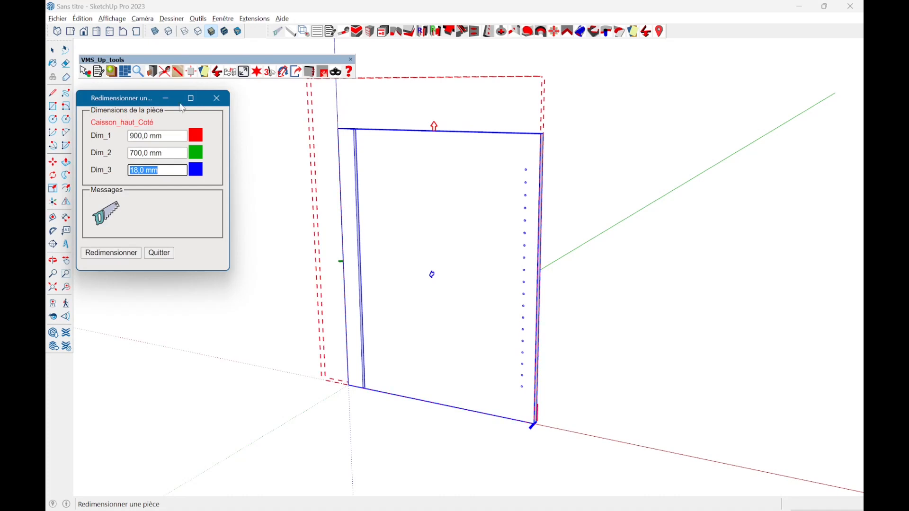
Preview the Dim_1 extension downward and both dimensions extended symmetrically, then switch the Dim_2 extension direction.
{"action": "left_click", "coordinate": [197, 135]}
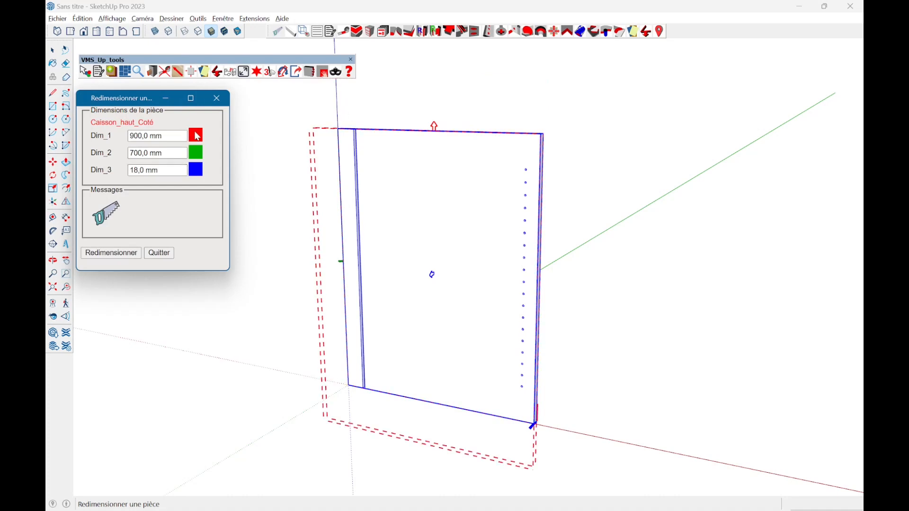
{"action": "key", "text": "ctrl"}
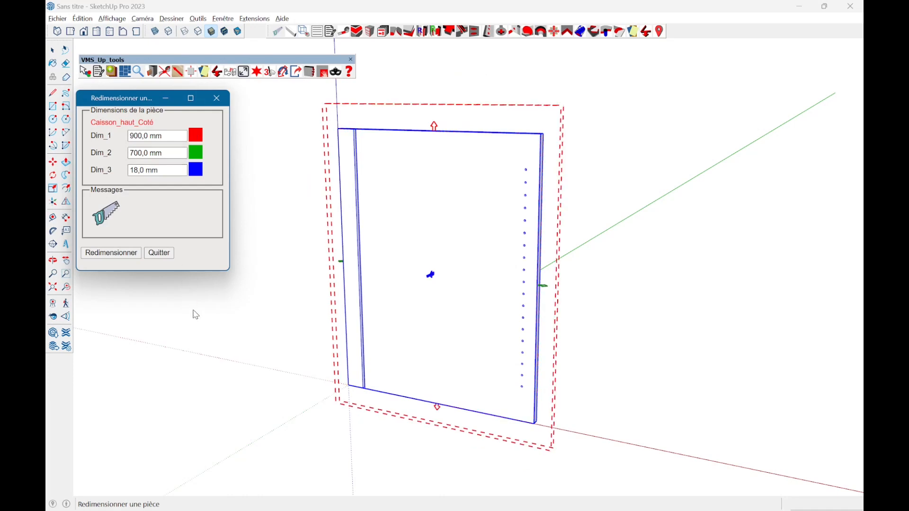
{"action": "left_click", "coordinate": [196, 153]}
{"action": "left_click", "coordinate": [199, 153]}
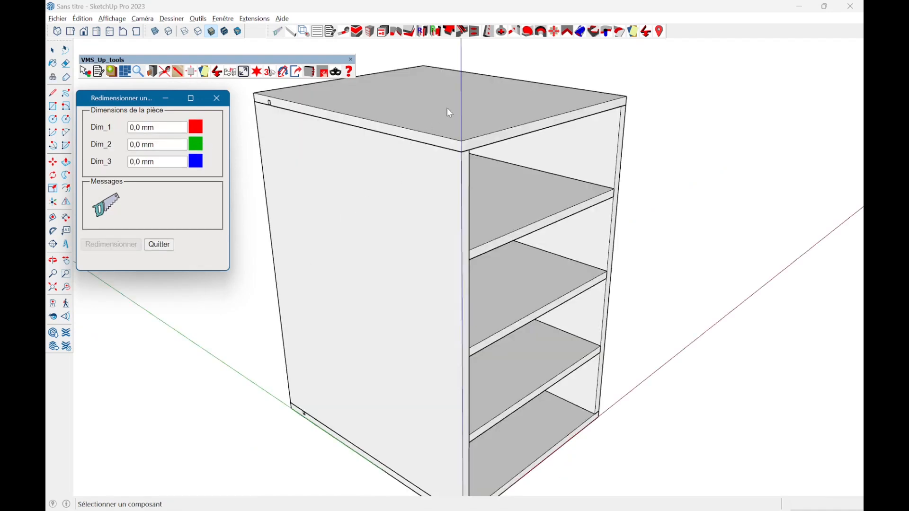
Resize the cabinet's outer panels to 650 mm in Dim_2, extending them toward the open front.
{"action": "left_click", "coordinate": [447, 108]}
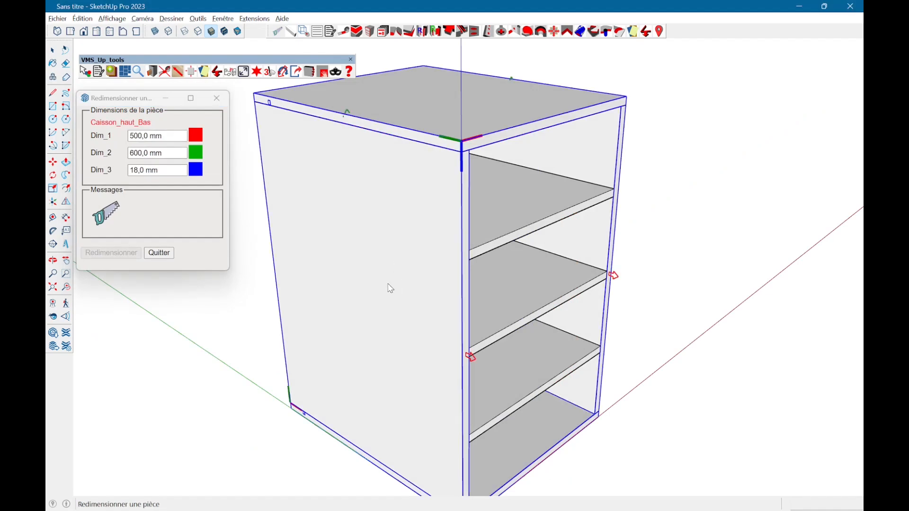
{"action": "left_click_drag", "start_coordinate": [168, 153], "coordinate": [107, 149]}
{"action": "type", "text": "650"}
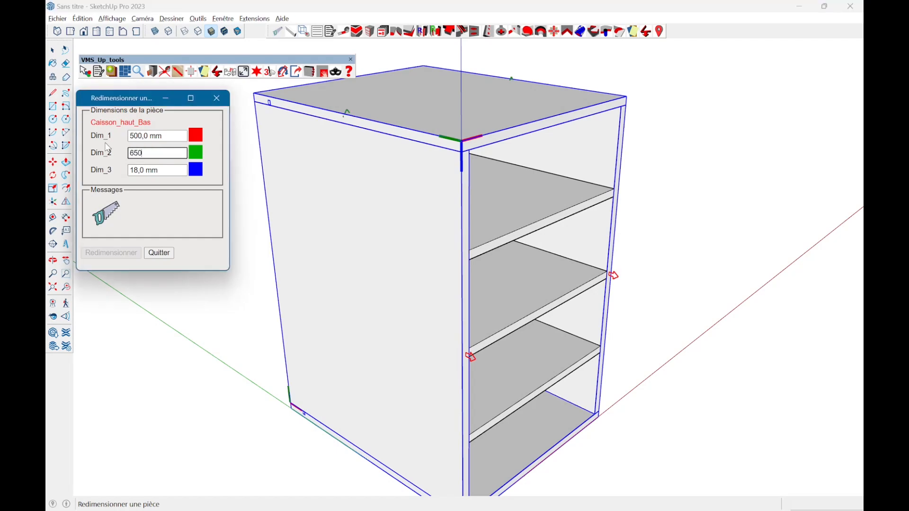
{"action": "key", "text": "Tab"}
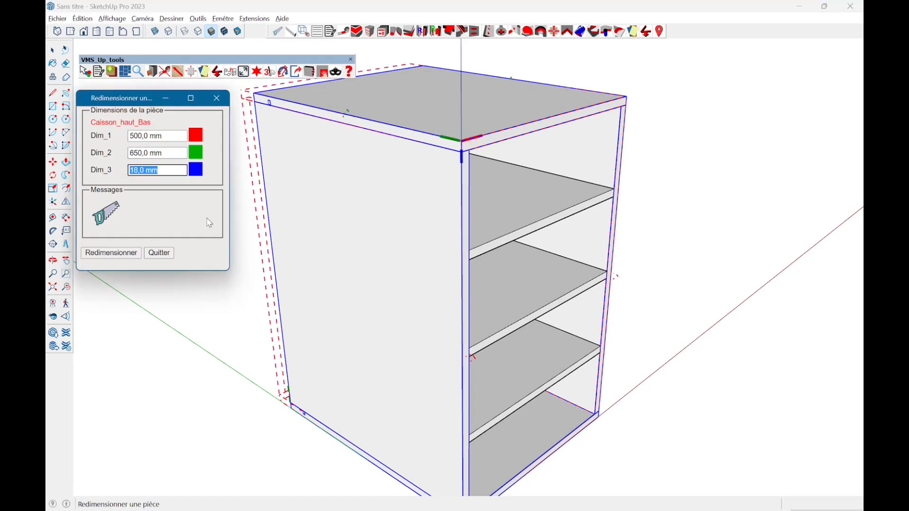
{"action": "middle_click_drag", "start_coordinate": [258, 183], "coordinate": [222, 262]}
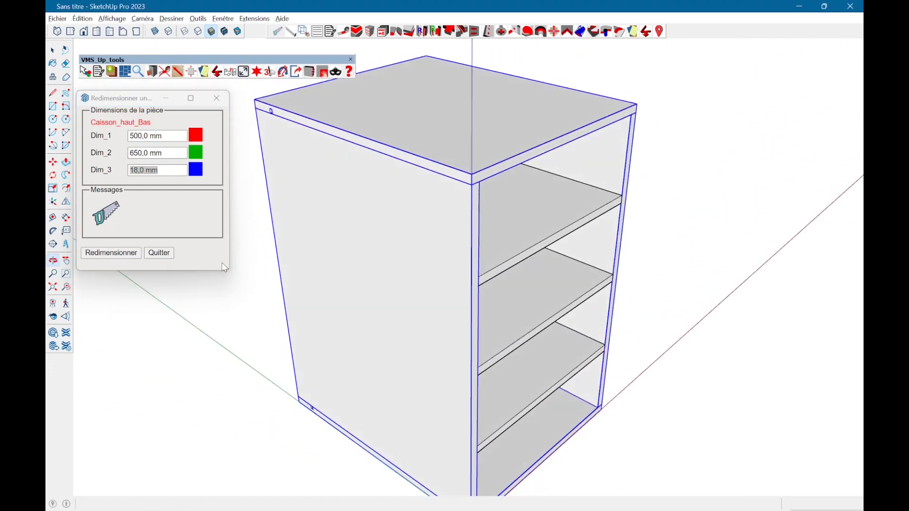
{"action": "left_click", "coordinate": [202, 154]}
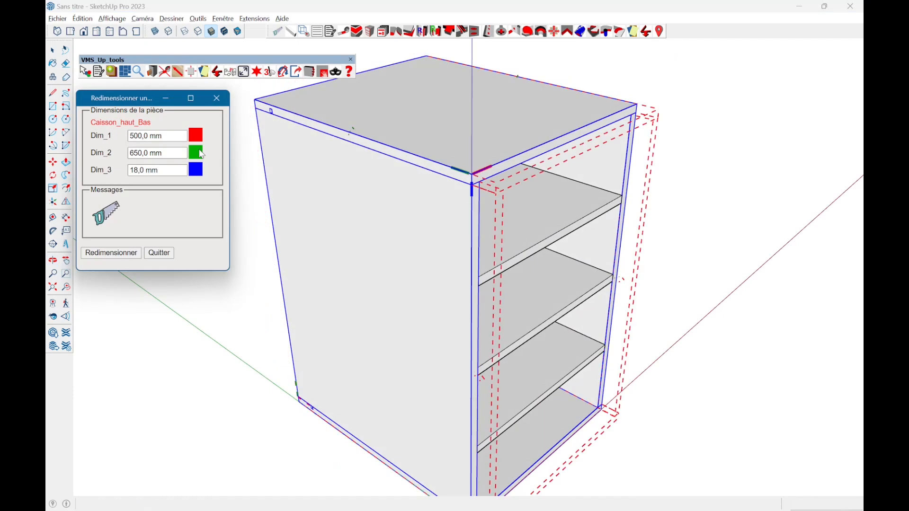
{"action": "scroll", "coordinate": [389, 276], "scroll_direction": "down", "scroll_amount": 2}
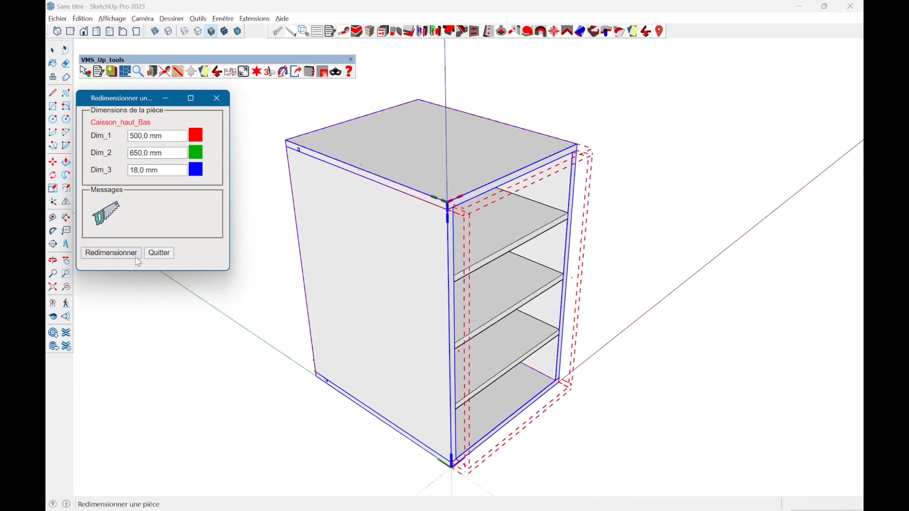
{"action": "left_click", "coordinate": [116, 253]}
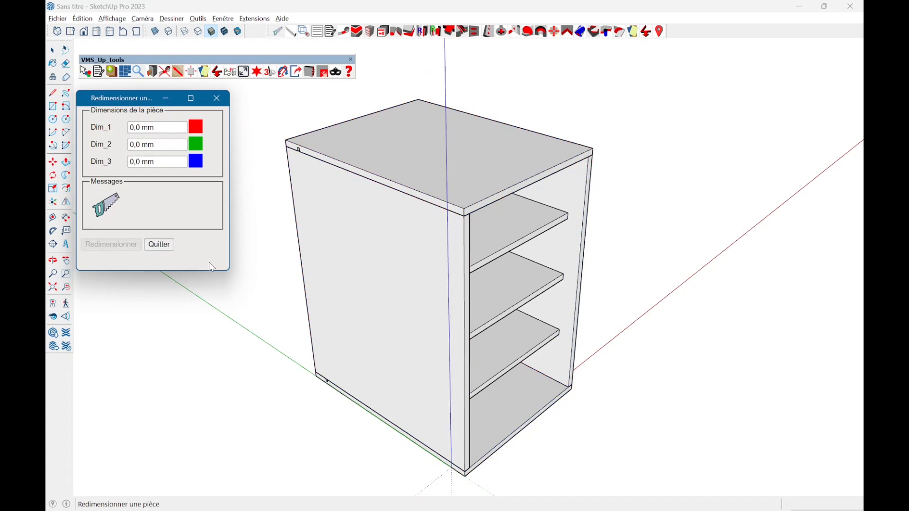
{"action": "left_click", "coordinate": [216, 98]}
Set Dim_2 of the three shelves to 560 mm using the part-drawing tool's selection mode and update them.
{"action": "left_click", "coordinate": [304, 33]}
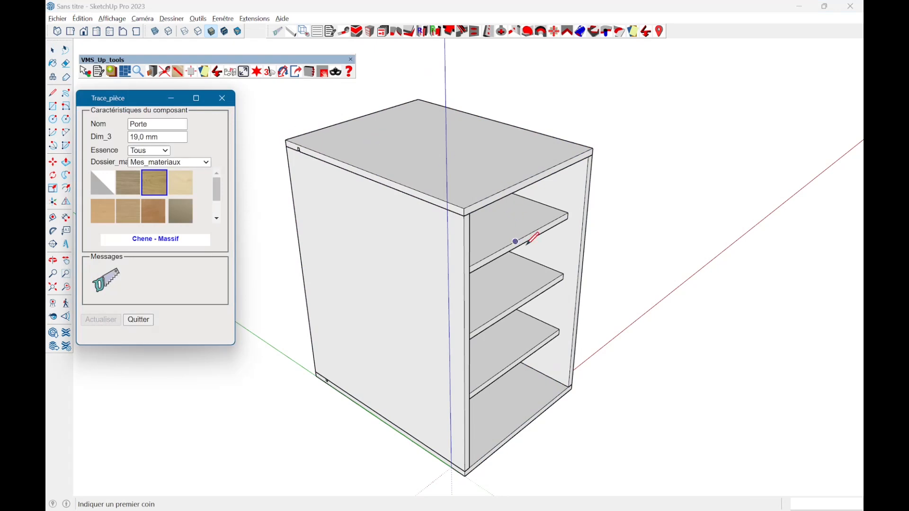
{"action": "right_click", "coordinate": [518, 228]}
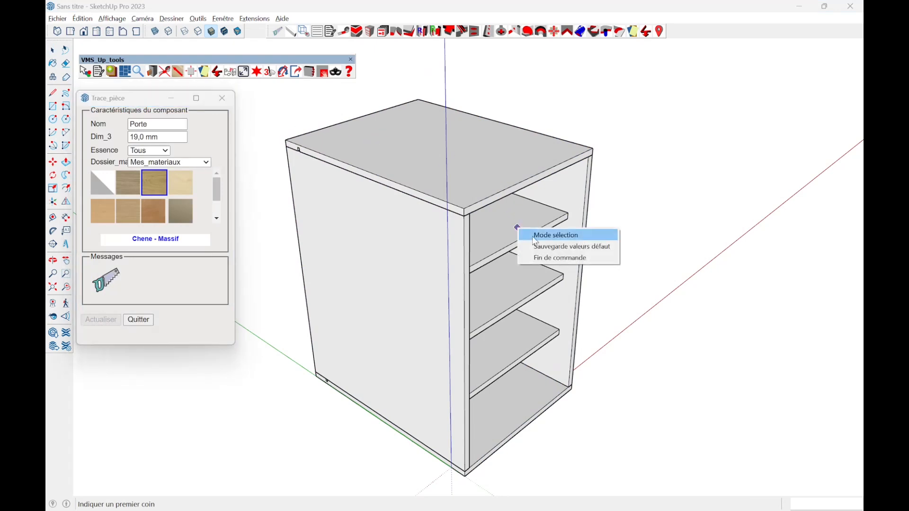
{"action": "left_click", "coordinate": [538, 236]}
{"action": "left_click", "coordinate": [526, 234]}
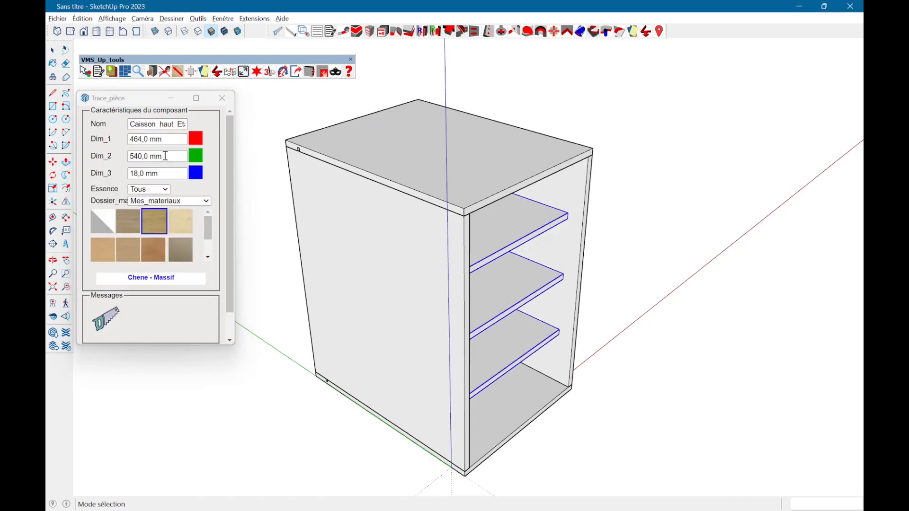
{"action": "left_click_drag", "start_coordinate": [173, 155], "coordinate": [126, 153]}
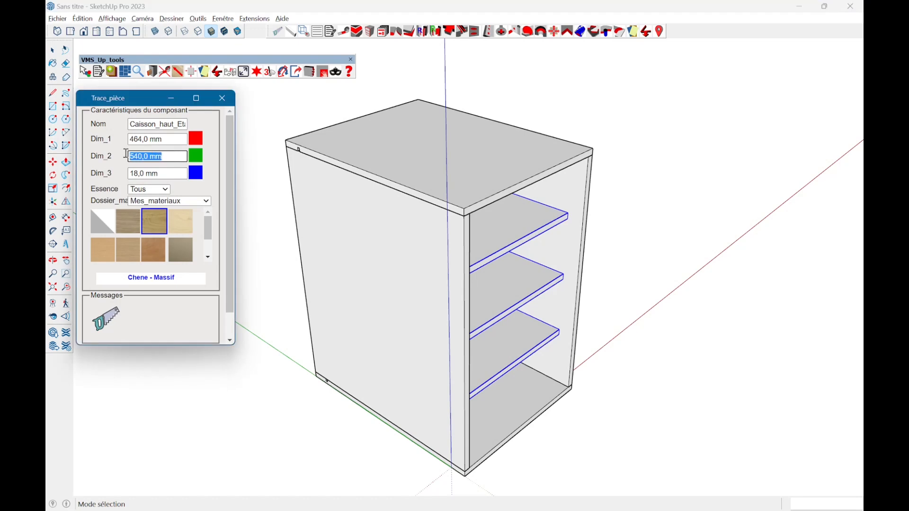
{"action": "type", "text": "560"}
{"action": "key", "text": "Tab"}
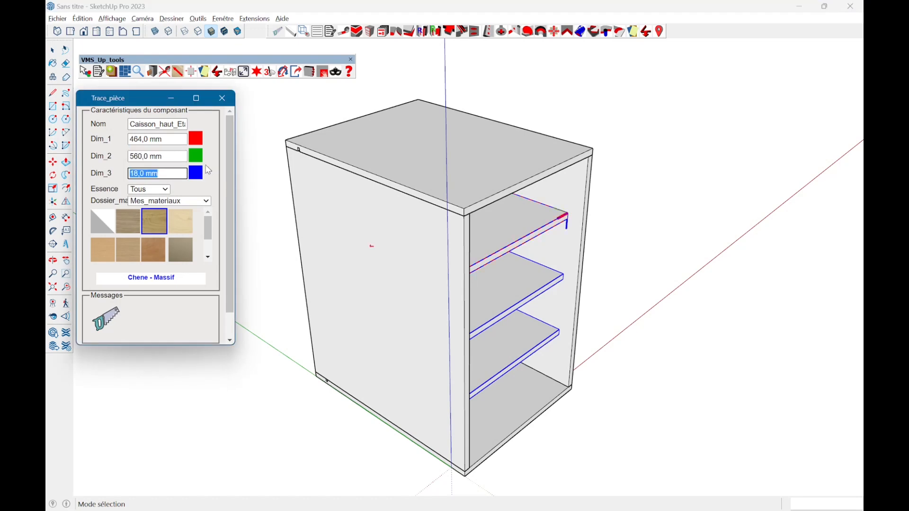
{"action": "key", "text": "Return"}
{"action": "scroll", "coordinate": [148, 268], "scroll_direction": "down", "scroll_amount": 1}
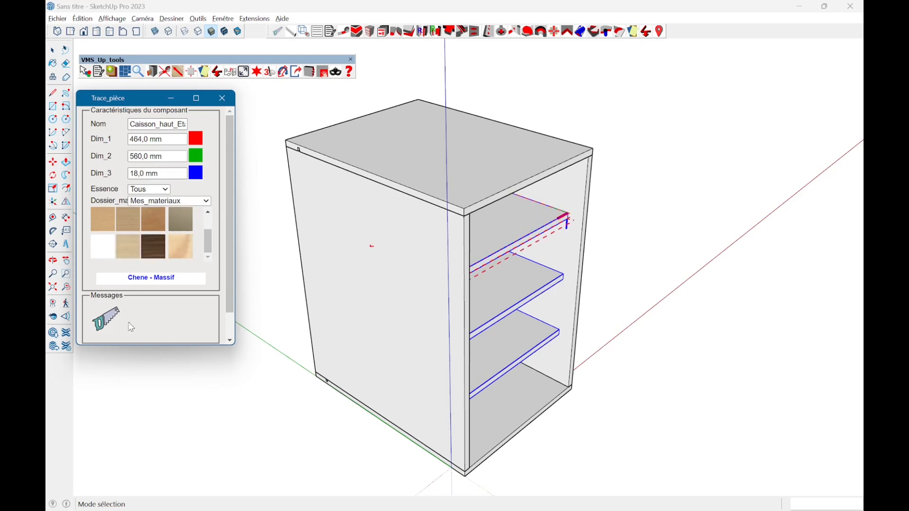
{"action": "left_click_drag", "start_coordinate": [136, 347], "coordinate": [136, 381]}
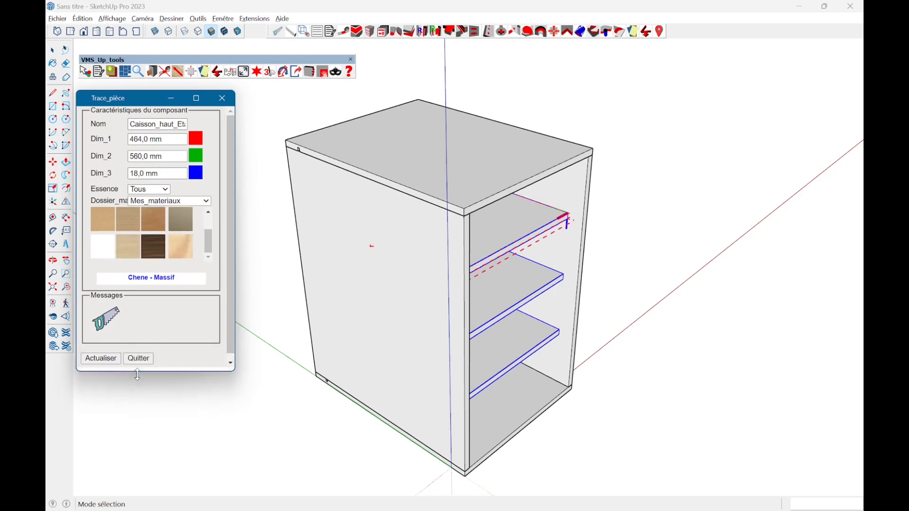
{"action": "left_click", "coordinate": [101, 359]}
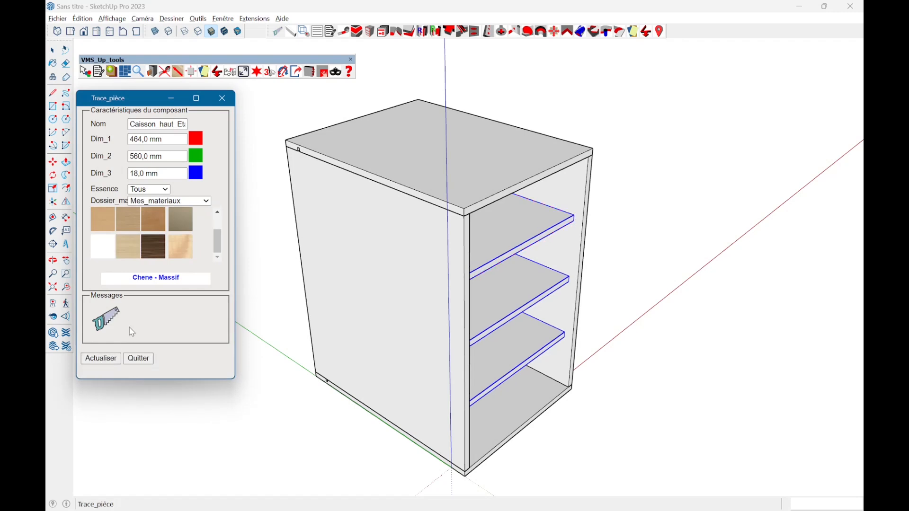
Try to draw a door across the cabinet's open front between its opposite corners with the part-drawing tool.
{"action": "right_click", "coordinate": [281, 280]}
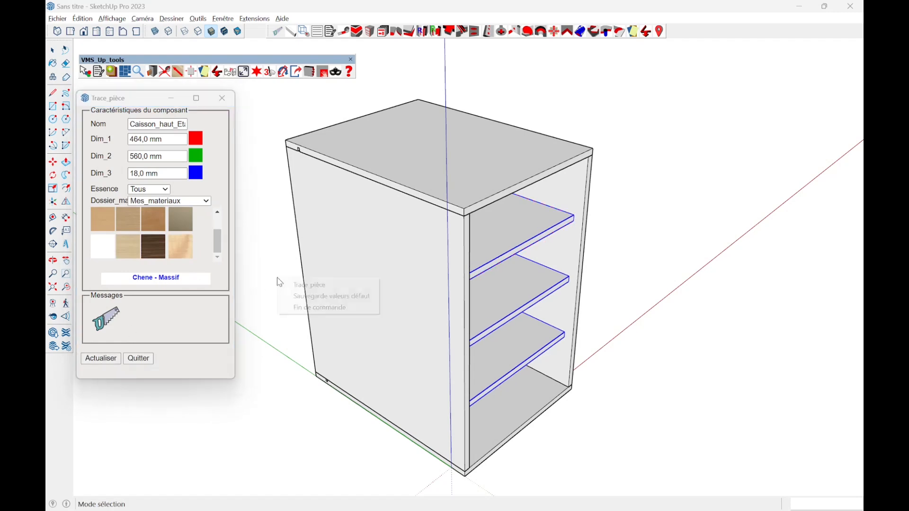
{"action": "left_click", "coordinate": [304, 286]}
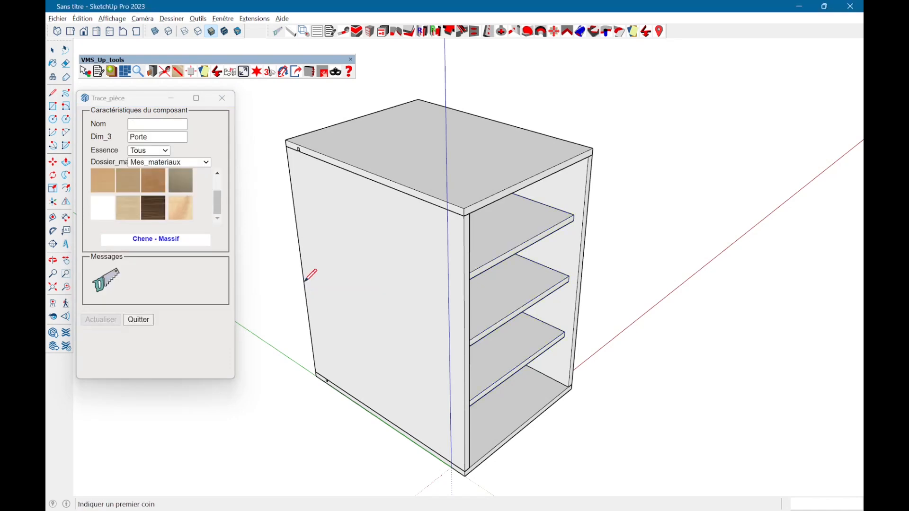
{"action": "left_click", "coordinate": [465, 205]}
{"action": "left_click", "coordinate": [571, 388]}
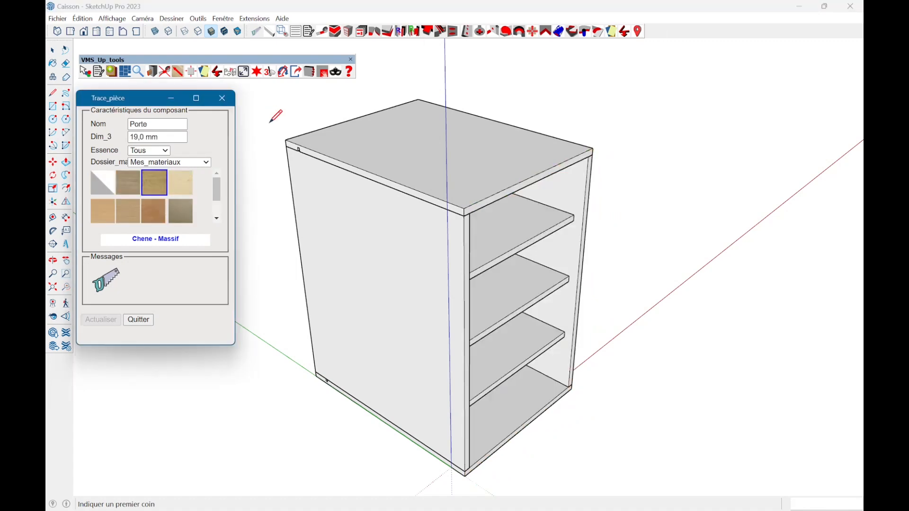
Apply the Chene - Massif material to the three shelves in selection mode and close the part-drawing tool.
{"action": "right_click", "coordinate": [269, 127]}
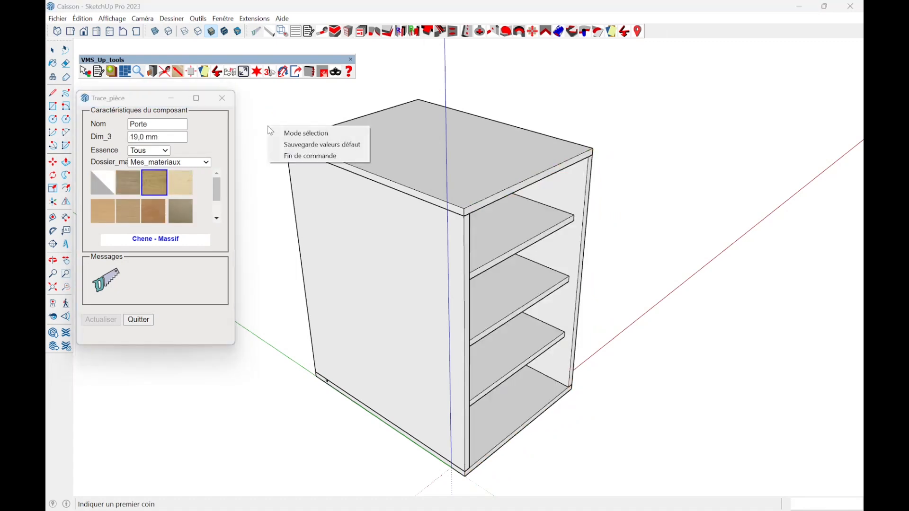
{"action": "left_click", "coordinate": [296, 134]}
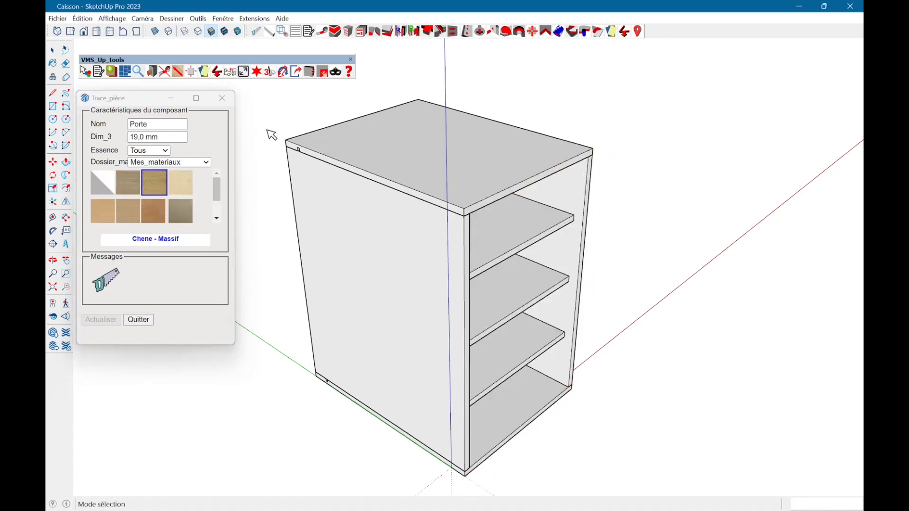
{"action": "left_click", "coordinate": [516, 254]}
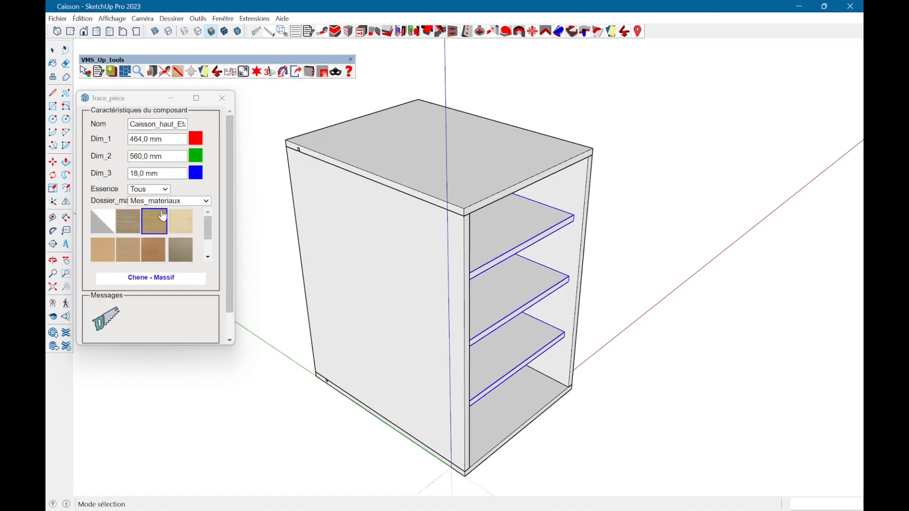
{"action": "left_click", "coordinate": [152, 230]}
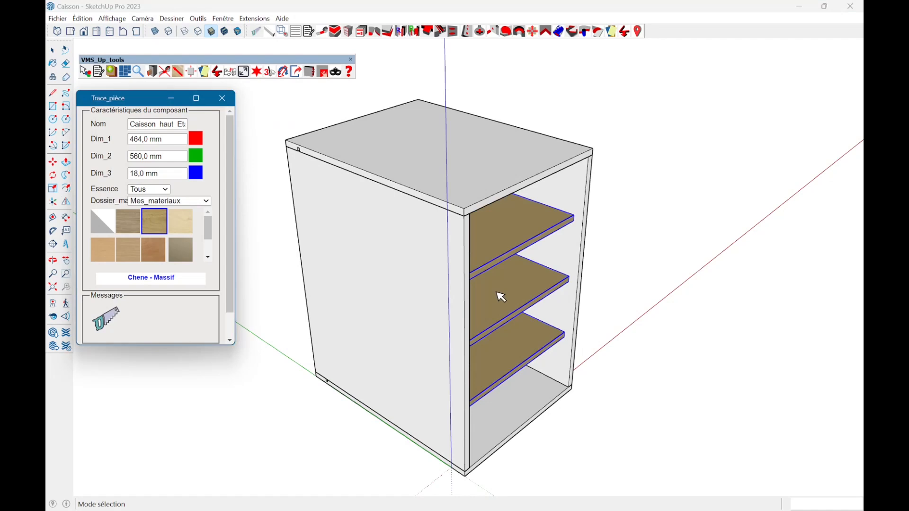
{"action": "scroll", "coordinate": [173, 320], "scroll_direction": "down", "scroll_amount": 1}
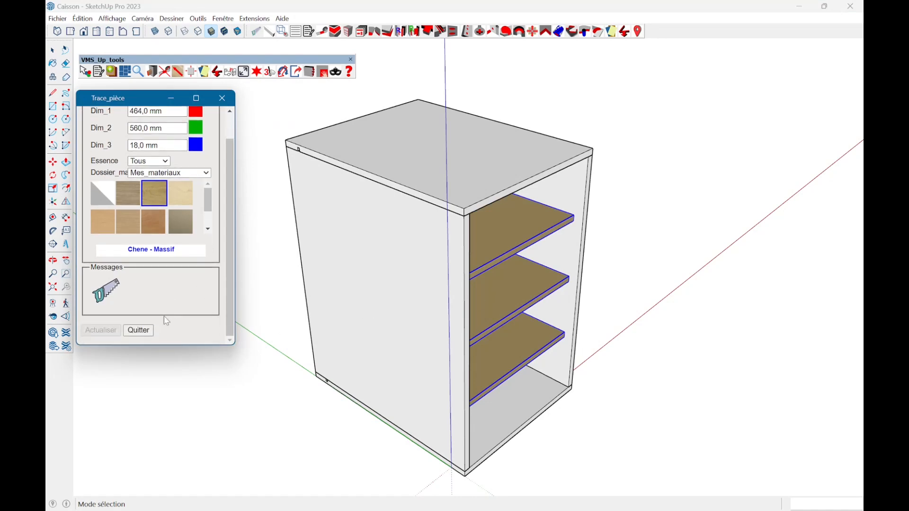
{"action": "left_click", "coordinate": [139, 340]}
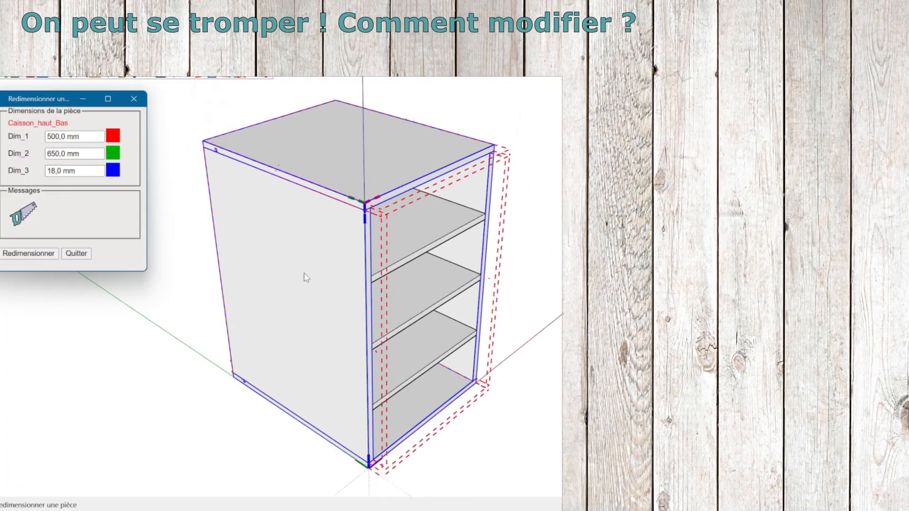
Apply the previewed 650 mm Dim_2 resize to the cabinet's outer panels.
{"action": "left_click", "coordinate": [28, 253]}
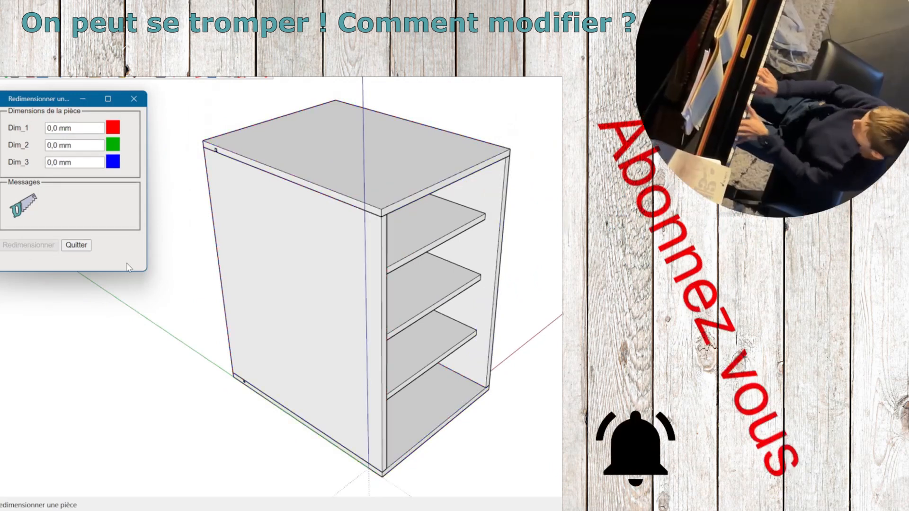